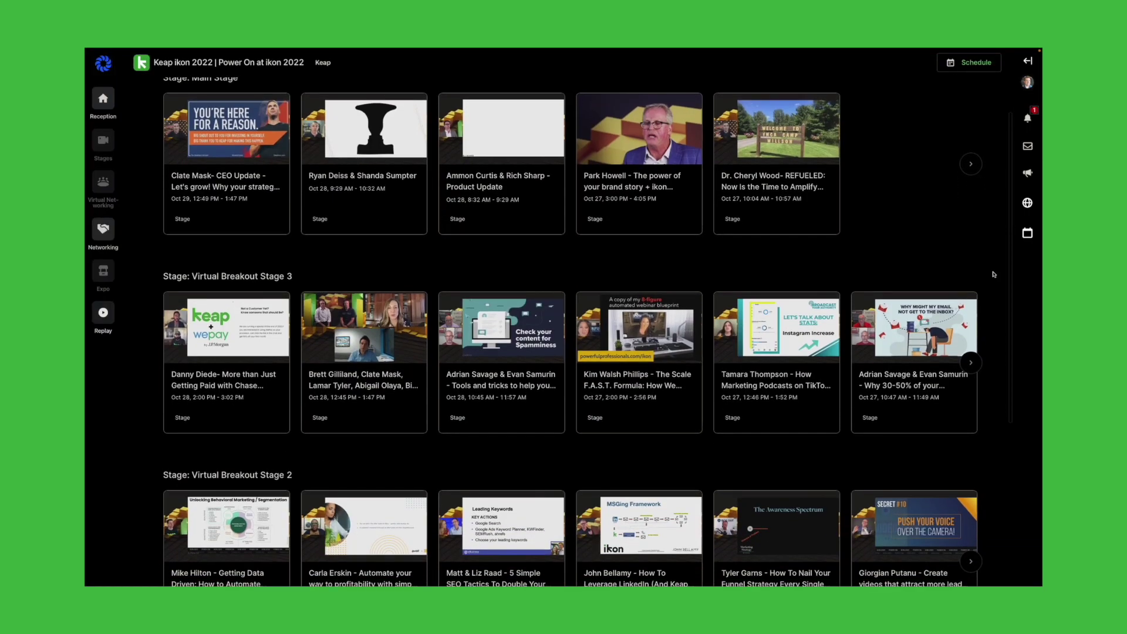
Scroll through the ikon 2022 Replay grid of main and virtual breakout stage sessions
{"action": "scroll", "coordinate": [994, 274], "scroll_direction": "down", "scroll_amount": 1}
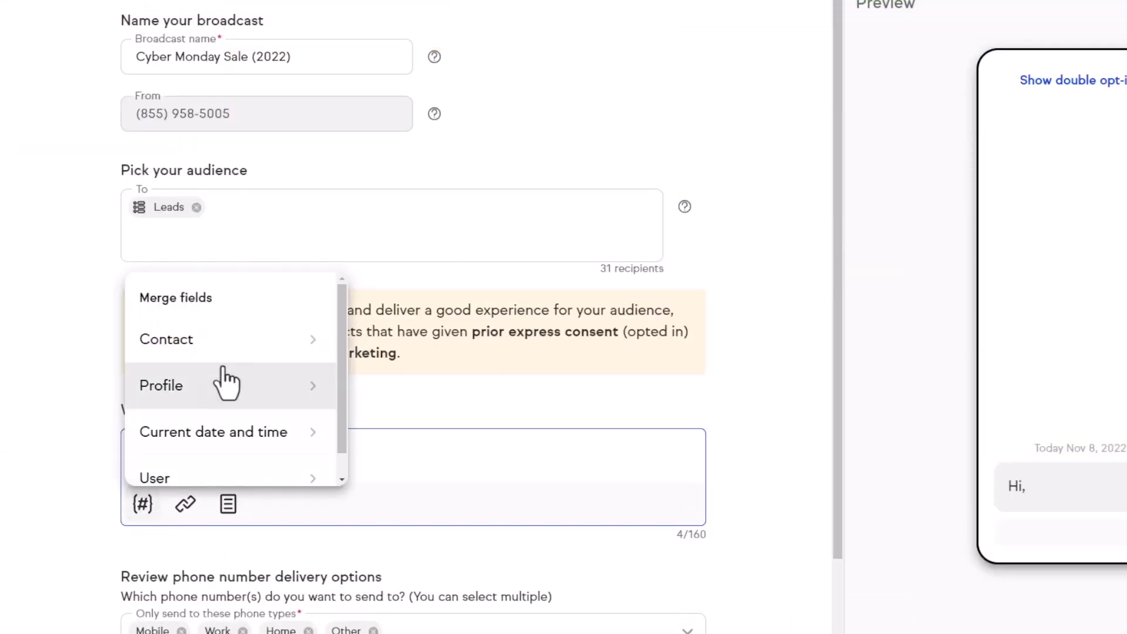
Write the first-name greeting with 'Don't miss out on Cyber Monday deals' and shorten the keap.page link
{"action": "left_click", "coordinate": [382, 347]}
{"action": "type", "text": "! Don't miss out on Cyb"}
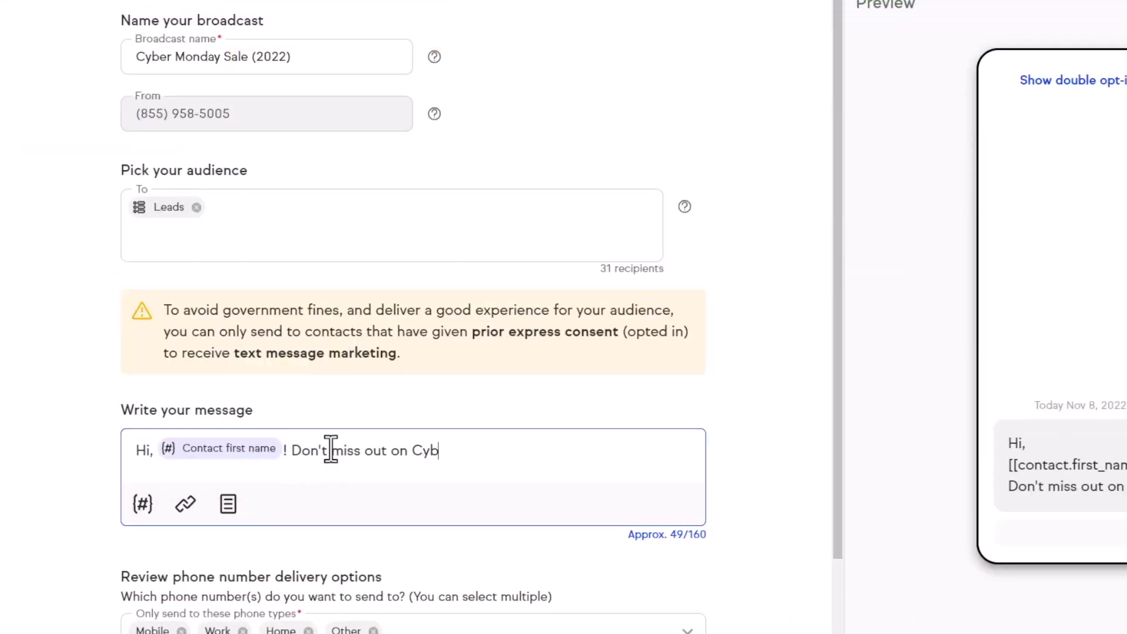
{"action": "type", "text": "er Monday deals https://keap.page/hal100/cyber-monday.html"}
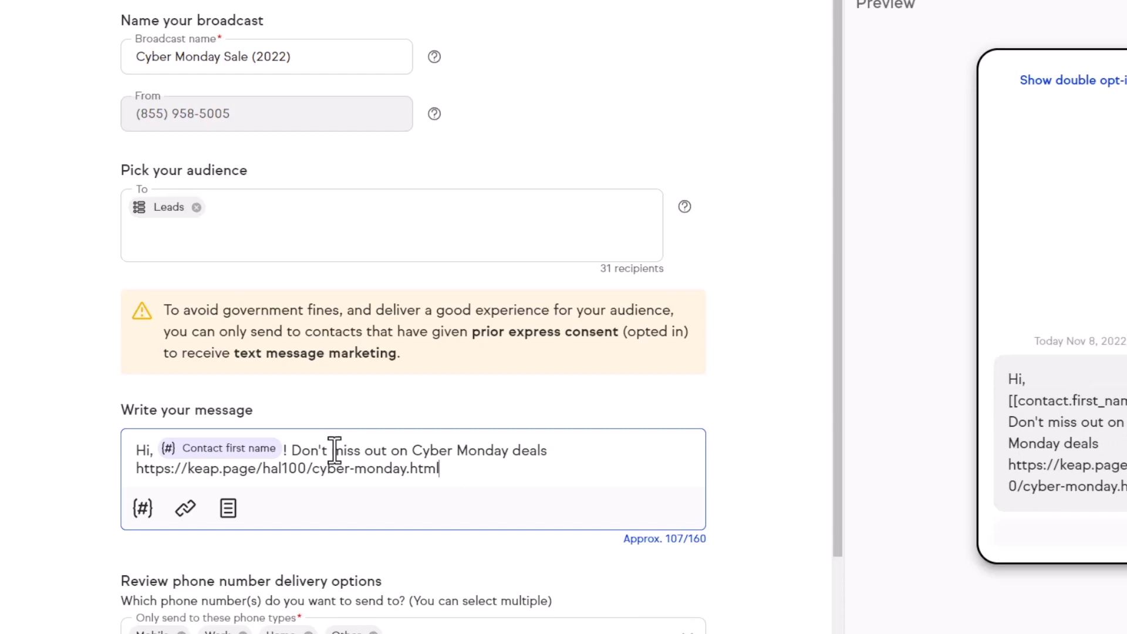
{"action": "left_click", "coordinate": [185, 509]}
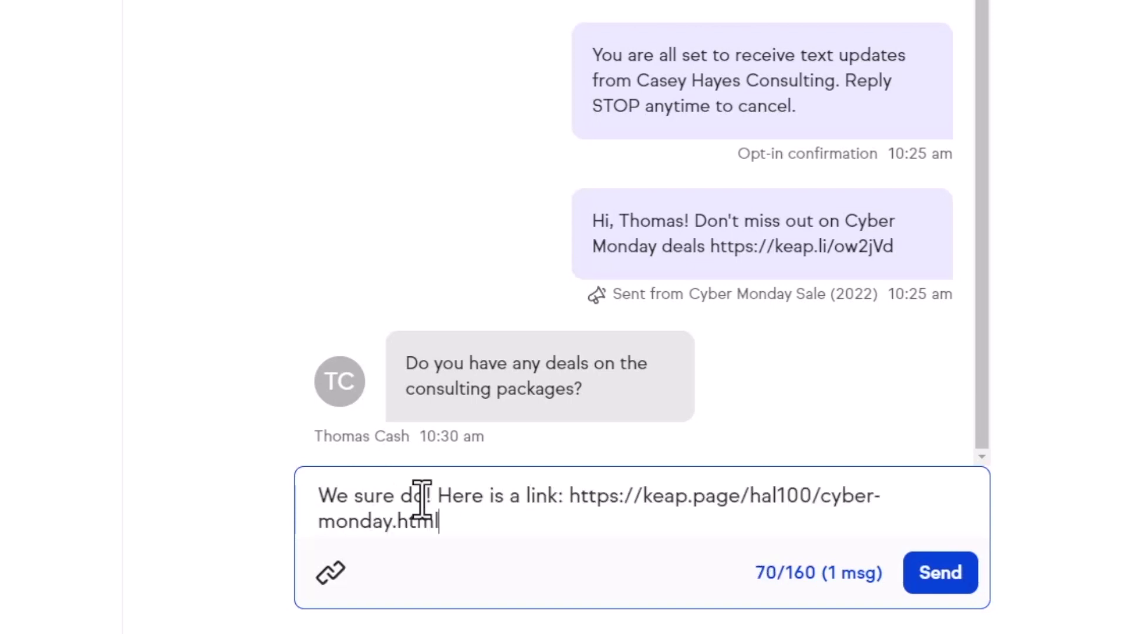
Send the drafted reply with the Cyber Monday link to the contact asking about consulting deals
{"action": "left_click", "coordinate": [940, 581]}
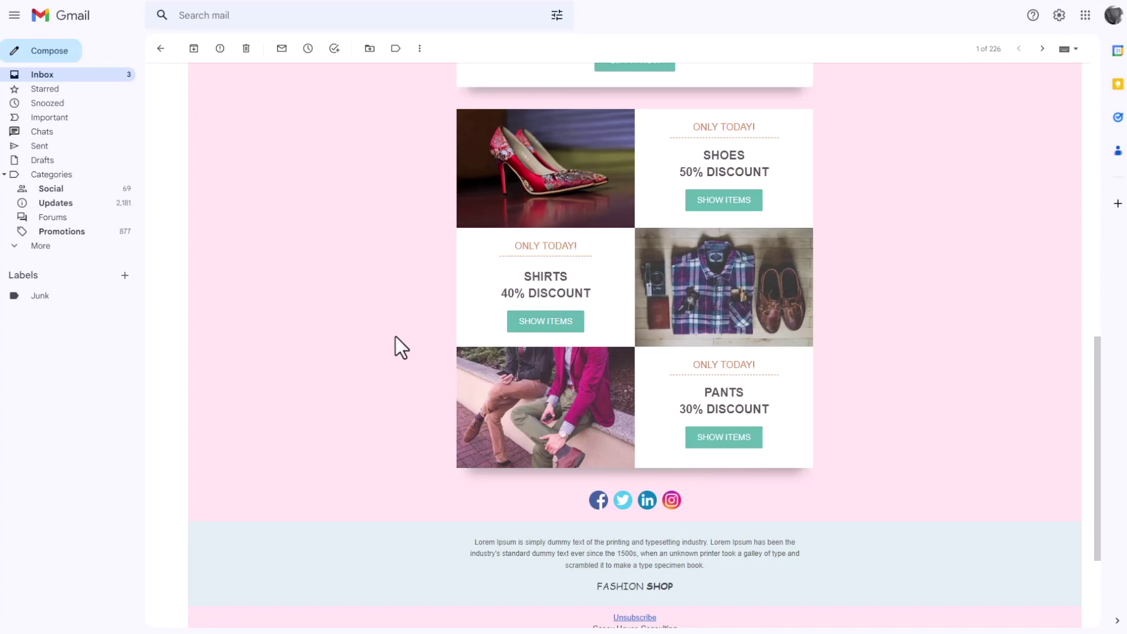
Open the shirts offer from the Fashion Shop email to reach the autofilled Cyber Monday landing page
{"action": "left_click", "coordinate": [556, 326]}
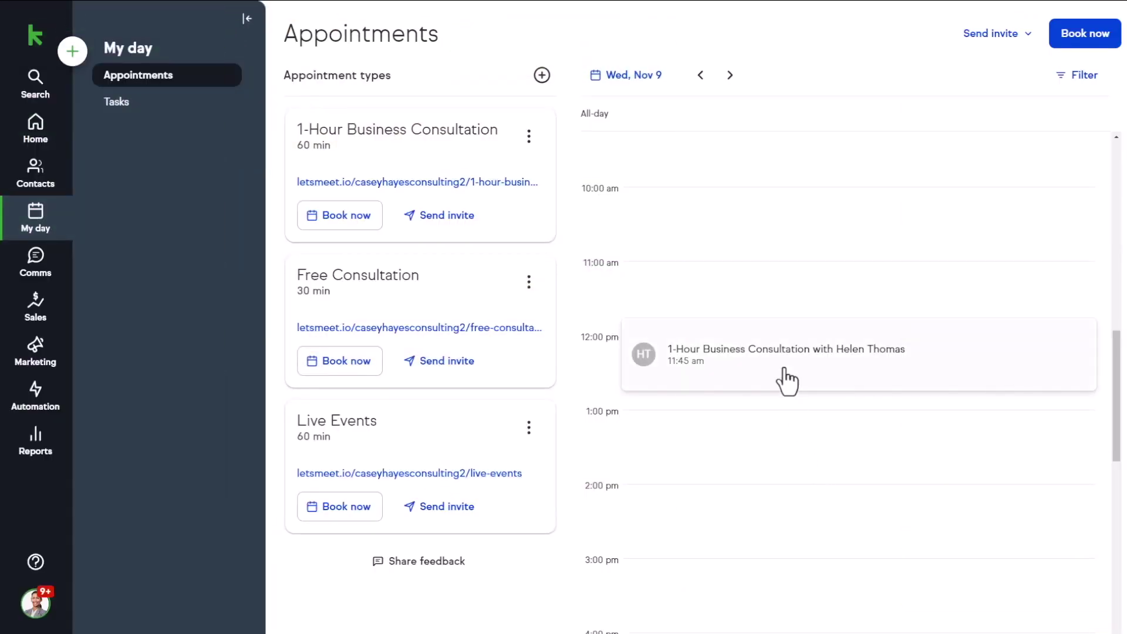
Cancel and confirm cancelling the Nov 9 1-Hour Business Consultation appointment
{"action": "left_click", "coordinate": [787, 382]}
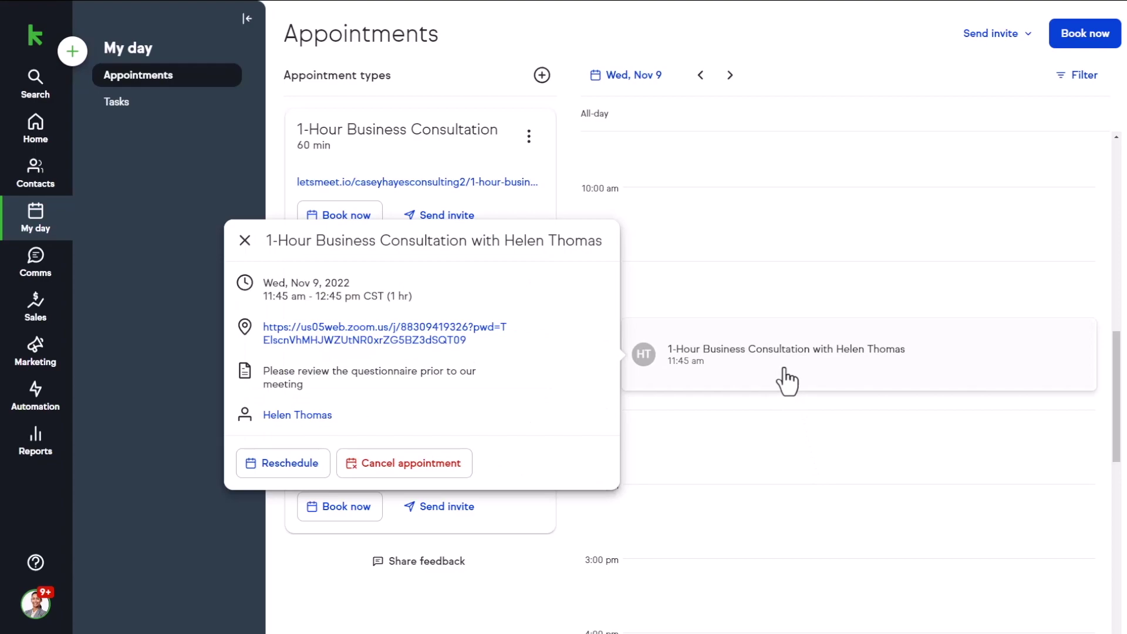
{"action": "left_click", "coordinate": [445, 475]}
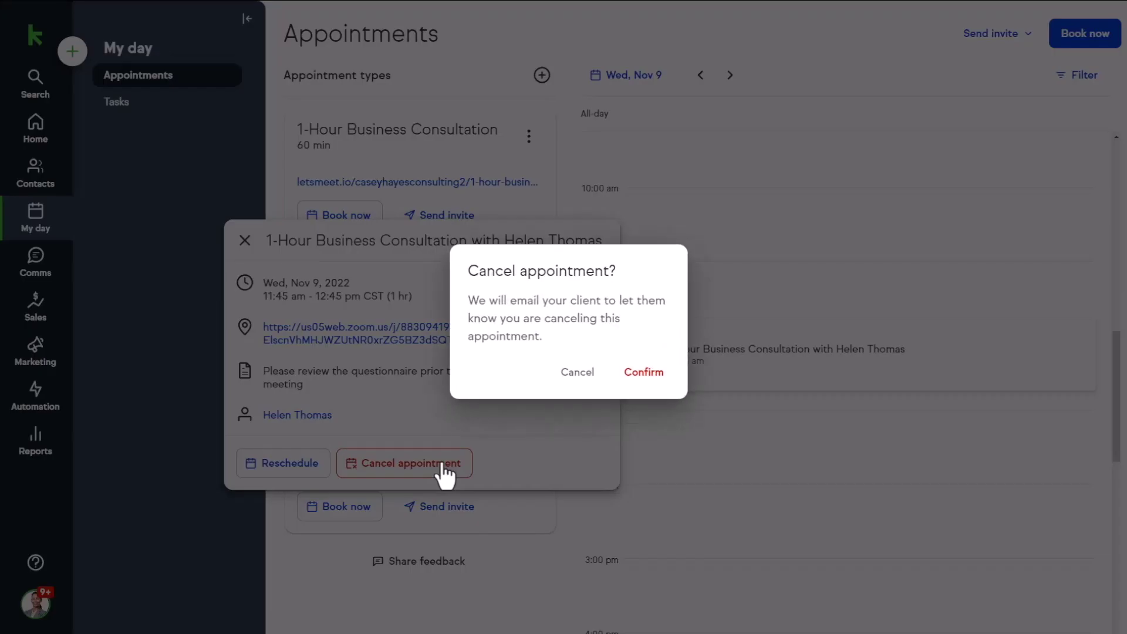
{"action": "left_click", "coordinate": [644, 372]}
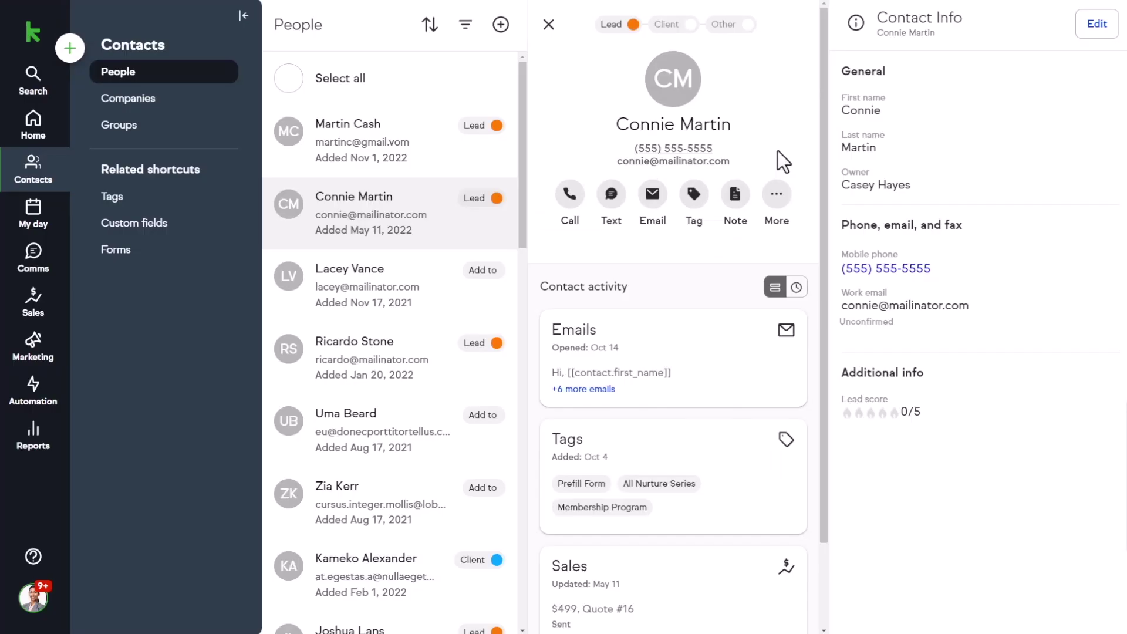
Create a deal with this contact at the Consulting Packages New leads stage
{"action": "left_click", "coordinate": [776, 194]}
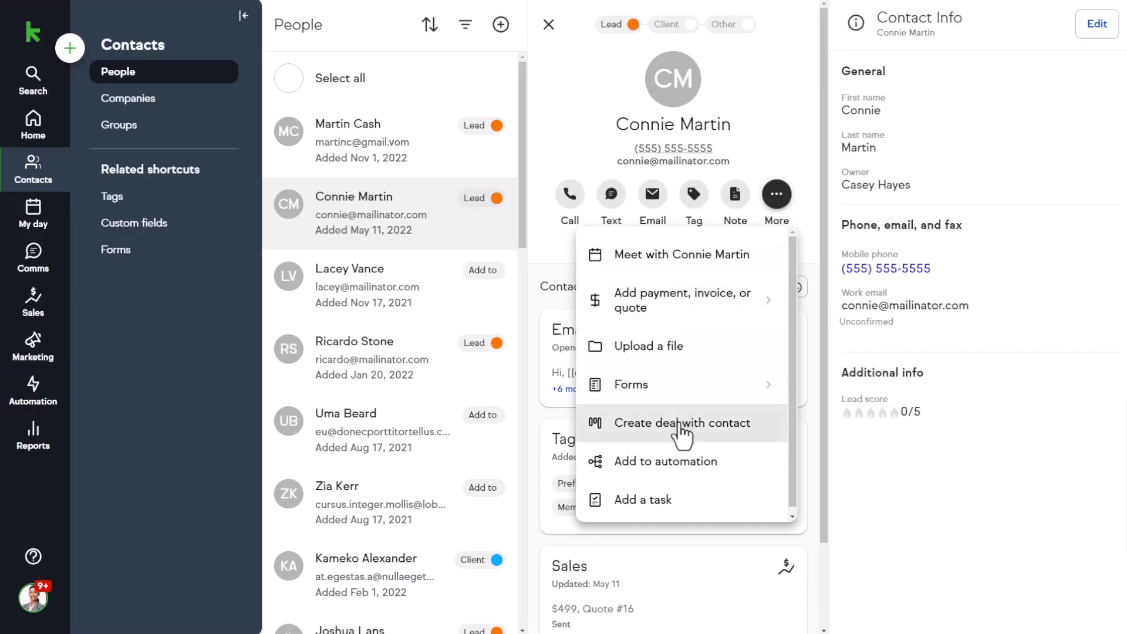
{"action": "left_click", "coordinate": [674, 423]}
{"action": "left_click", "coordinate": [678, 96]}
{"action": "left_click", "coordinate": [673, 179]}
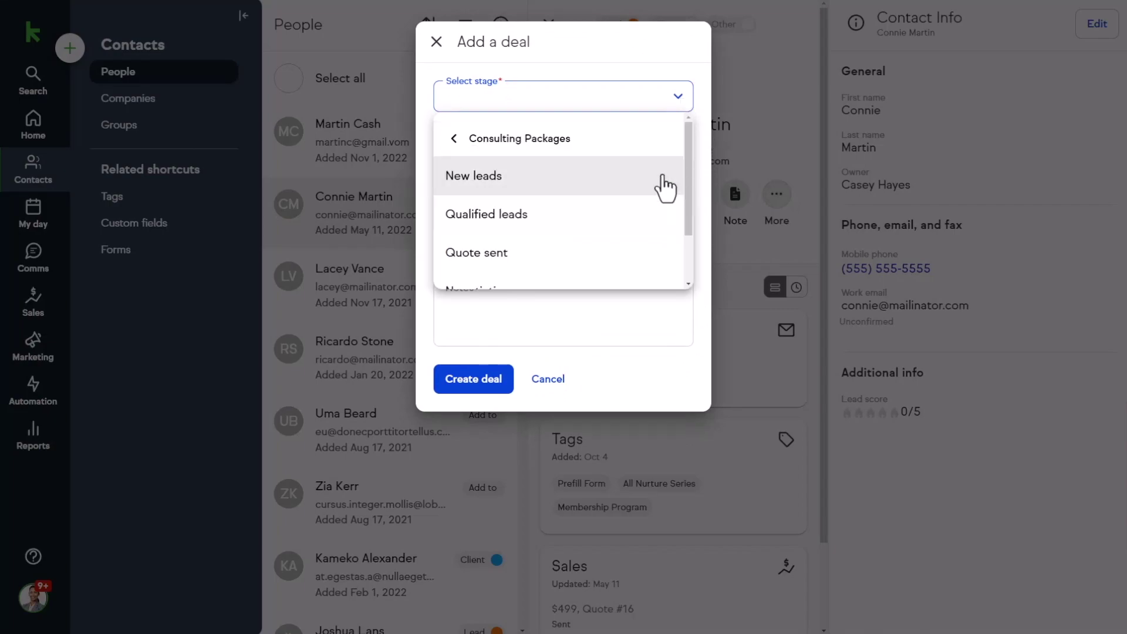